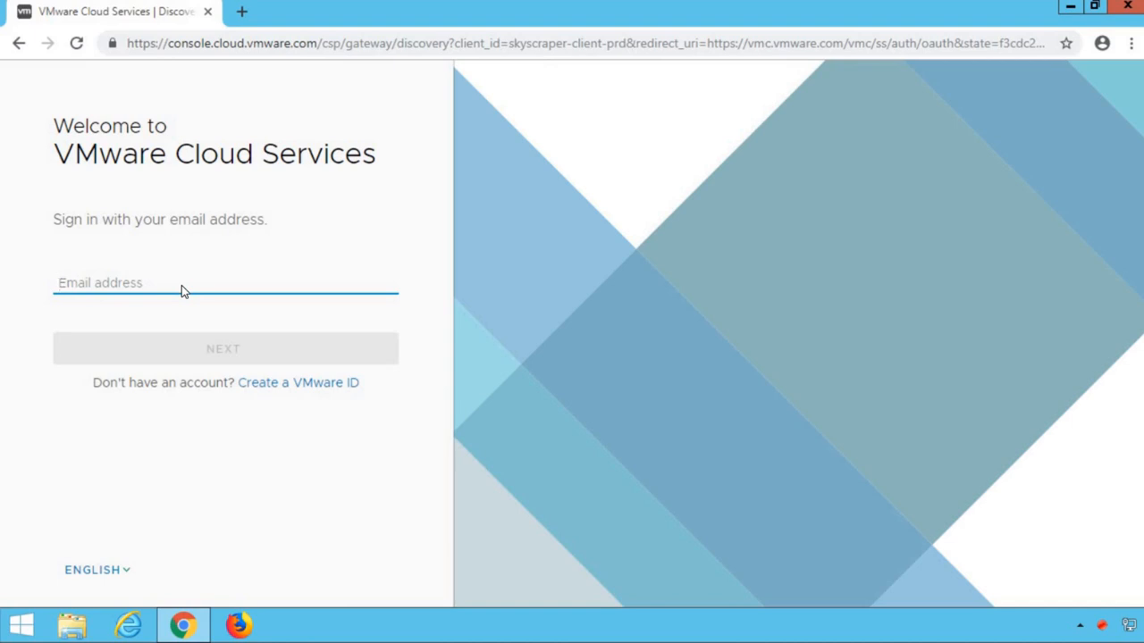
Sign in to VMware Cloud Services with the account's email address and password
key(ctrl+v)
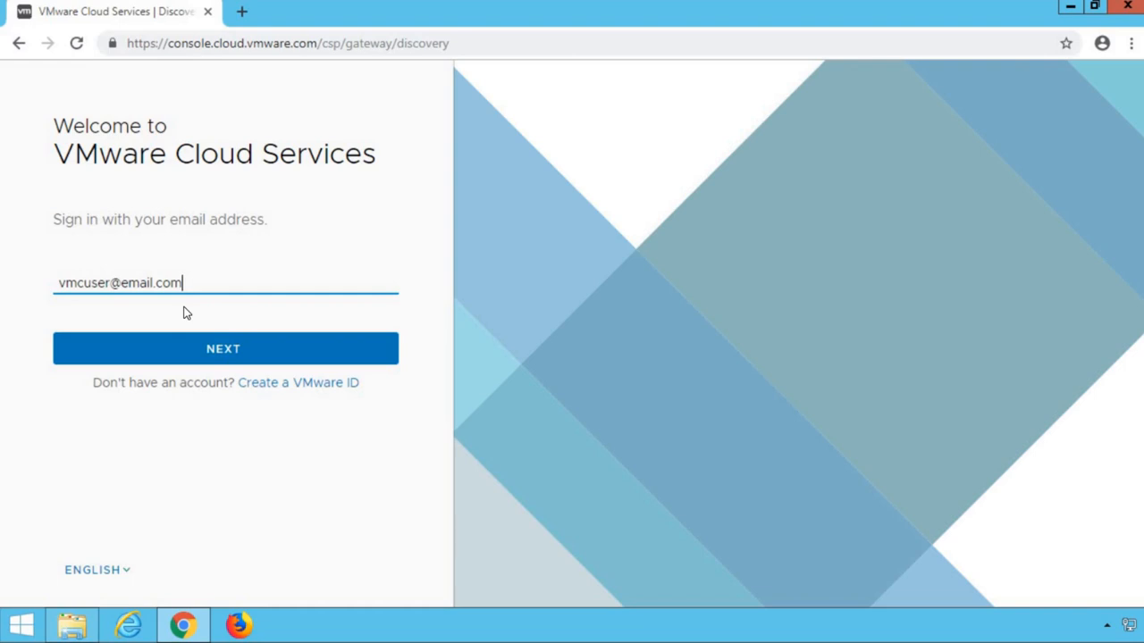
click(248, 354)
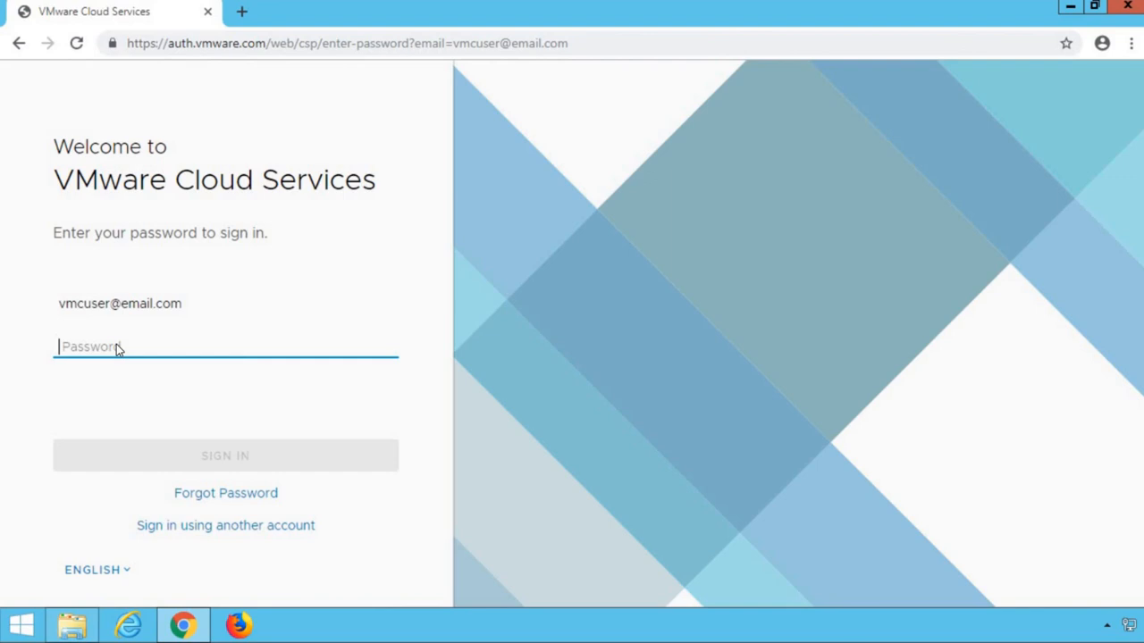
key(ctrl+v)
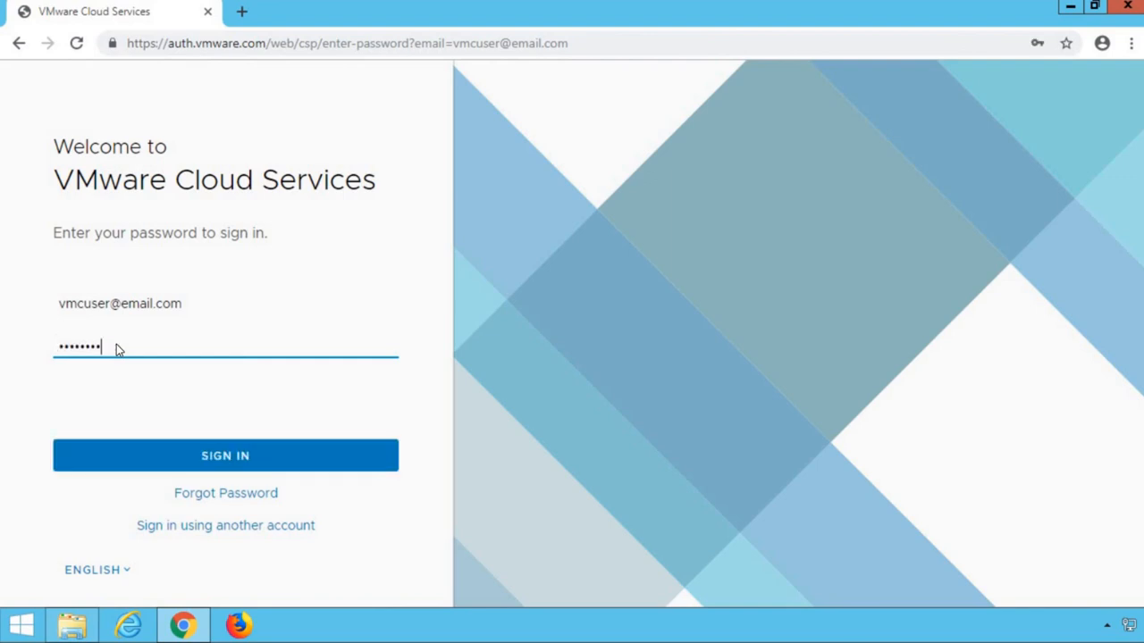
click(238, 456)
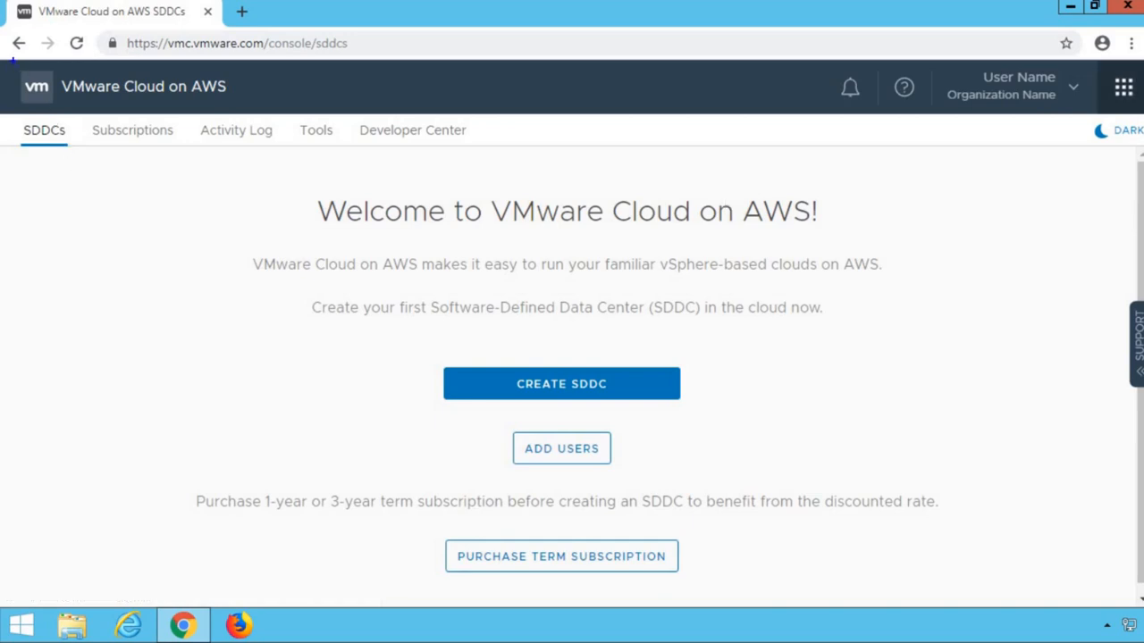
mouse_move(12, 61)
mouse_down()
mouse_move(155, 112)
mouse_move(257, 112)
mouse_up()
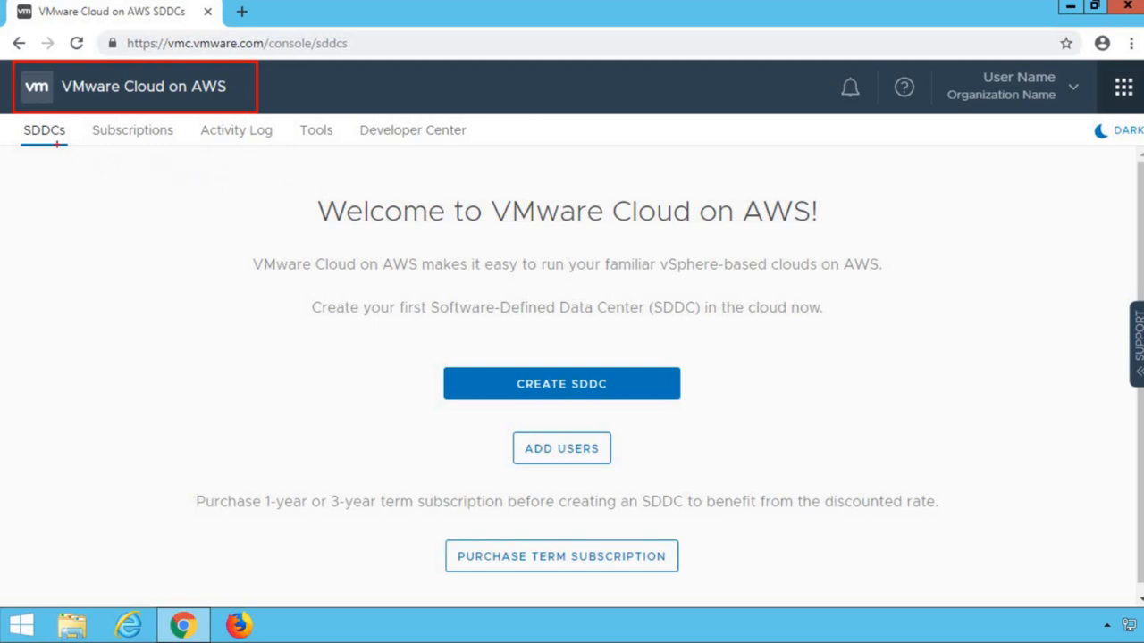
drag(14, 120, 78, 150)
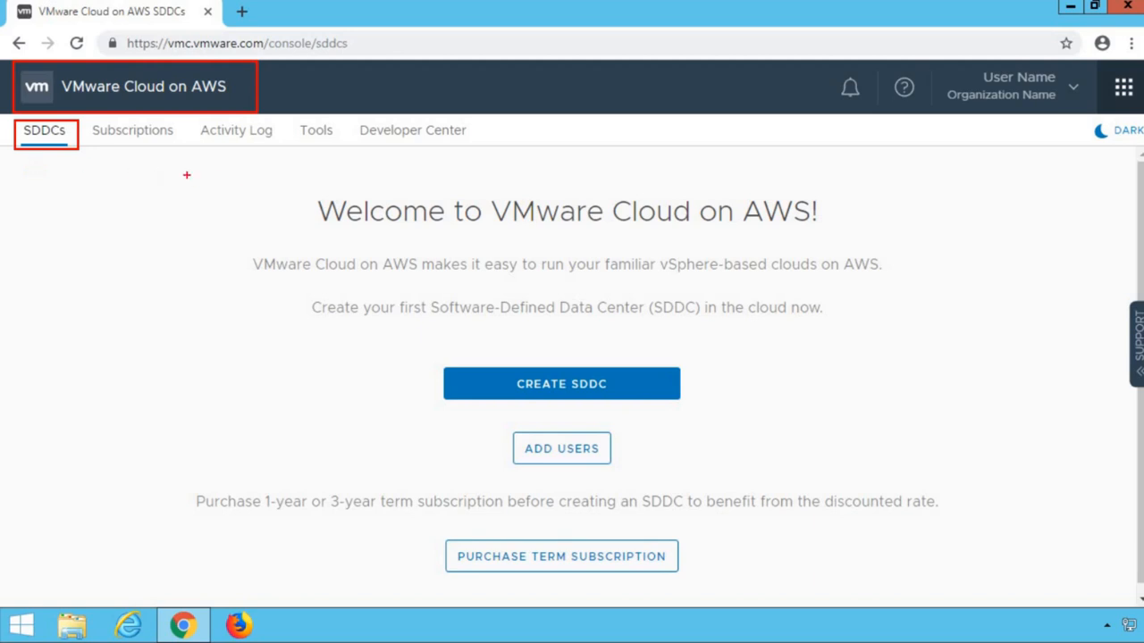
mouse_move(179, 168)
mouse_down()
mouse_move(628, 401)
mouse_move(1008, 573)
mouse_move(1079, 591)
mouse_up()
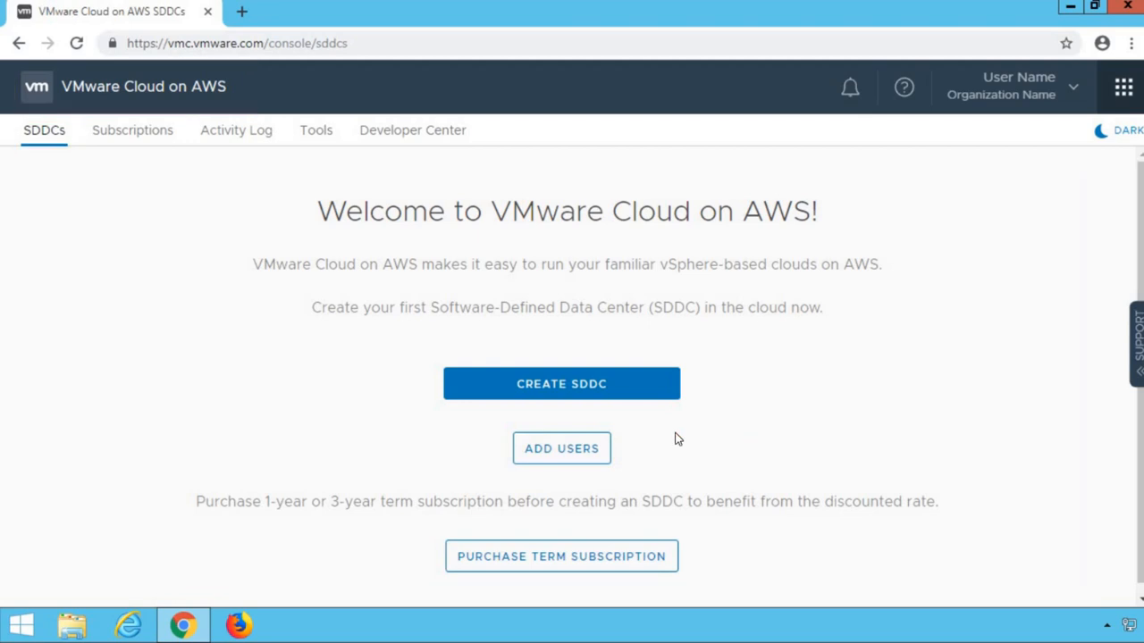
Open Identity & Access Management from the VMware Cloud Services list to show the organization's active users
click(1123, 88)
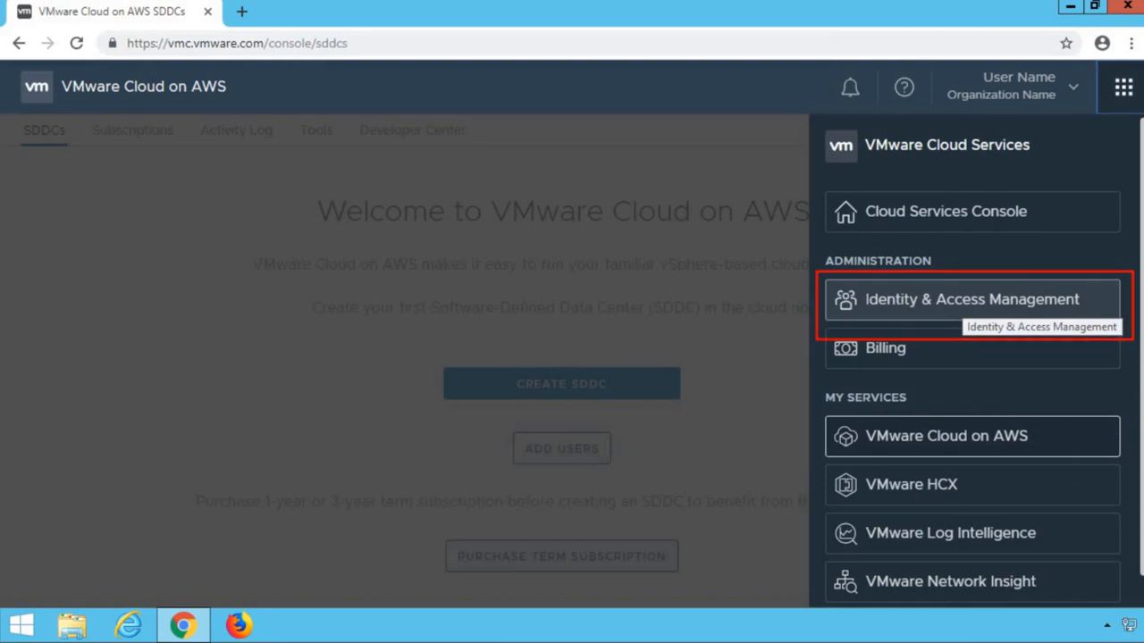
click(1007, 309)
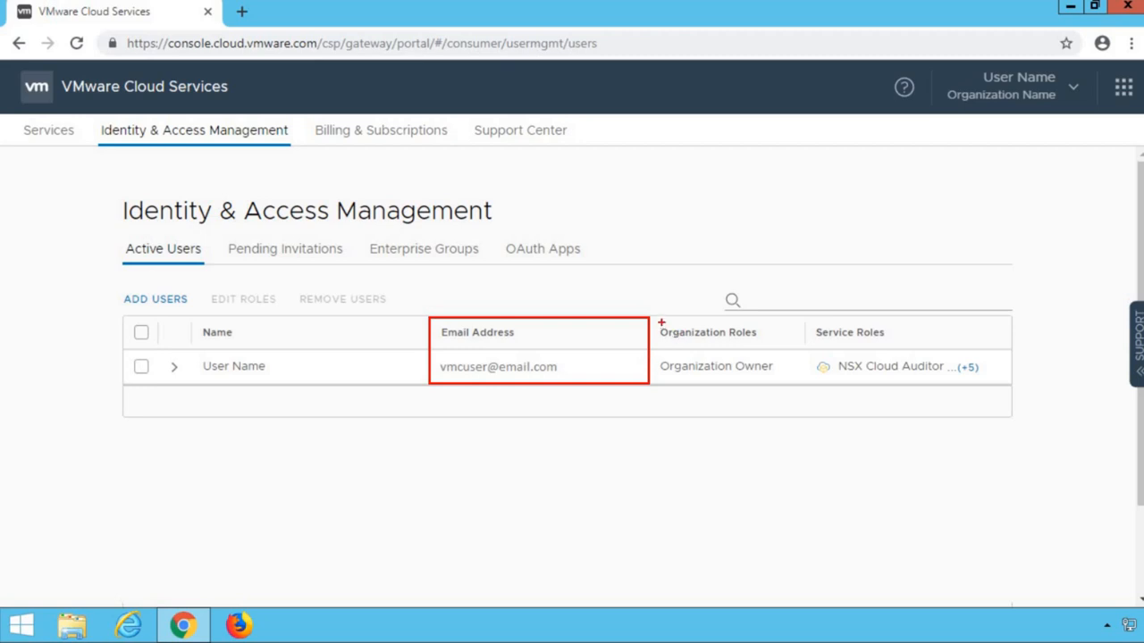
drag(645, 315, 808, 382)
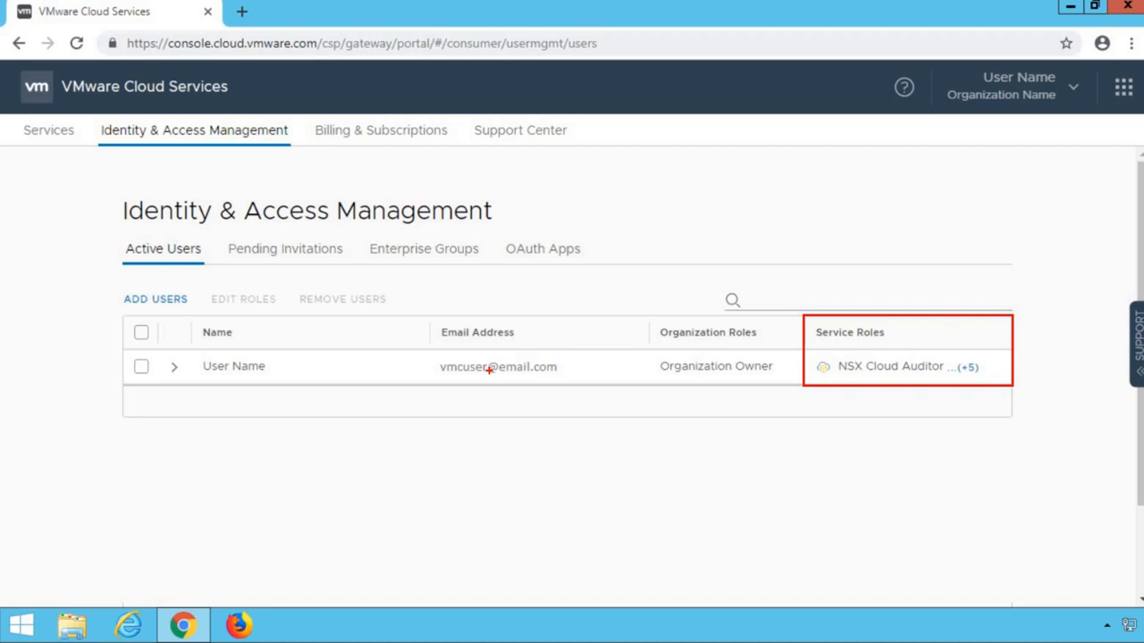
Start adding a new user to the organization and enter the new user's email address
click(168, 303)
click(198, 468)
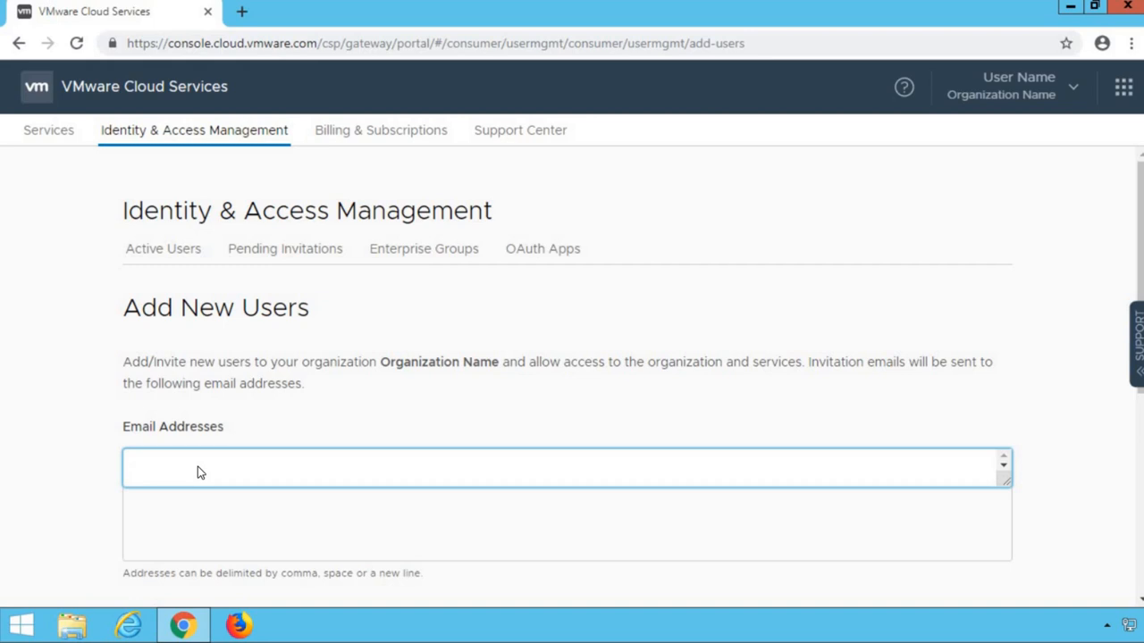
key(ctrl+v)
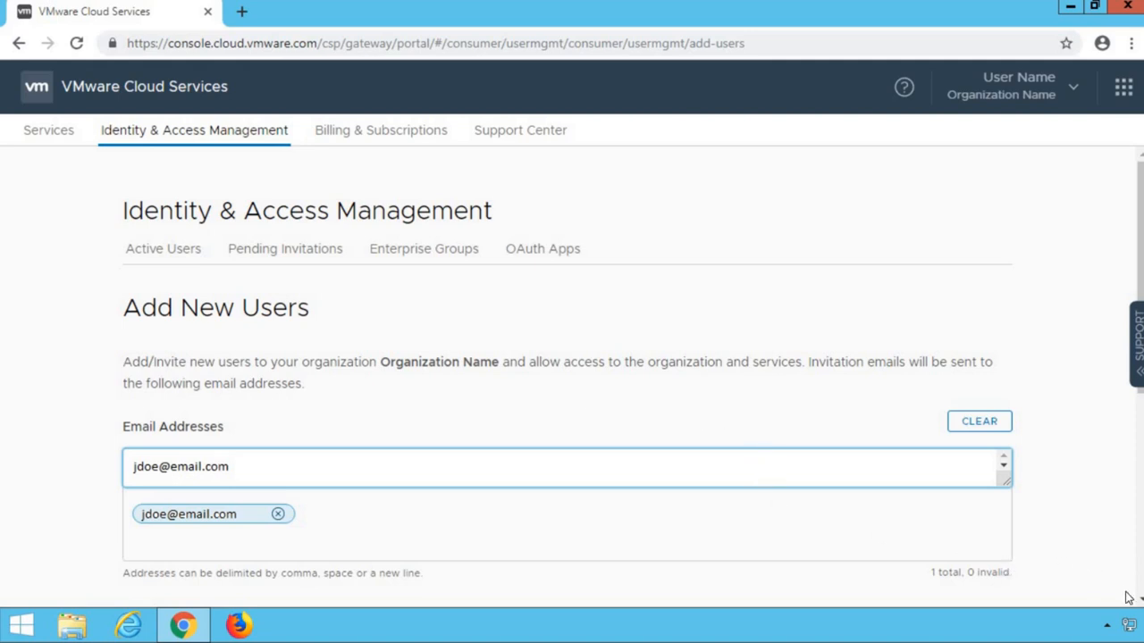
Assign the new user the Organization Owner role
scroll(340, 521, down, 5)
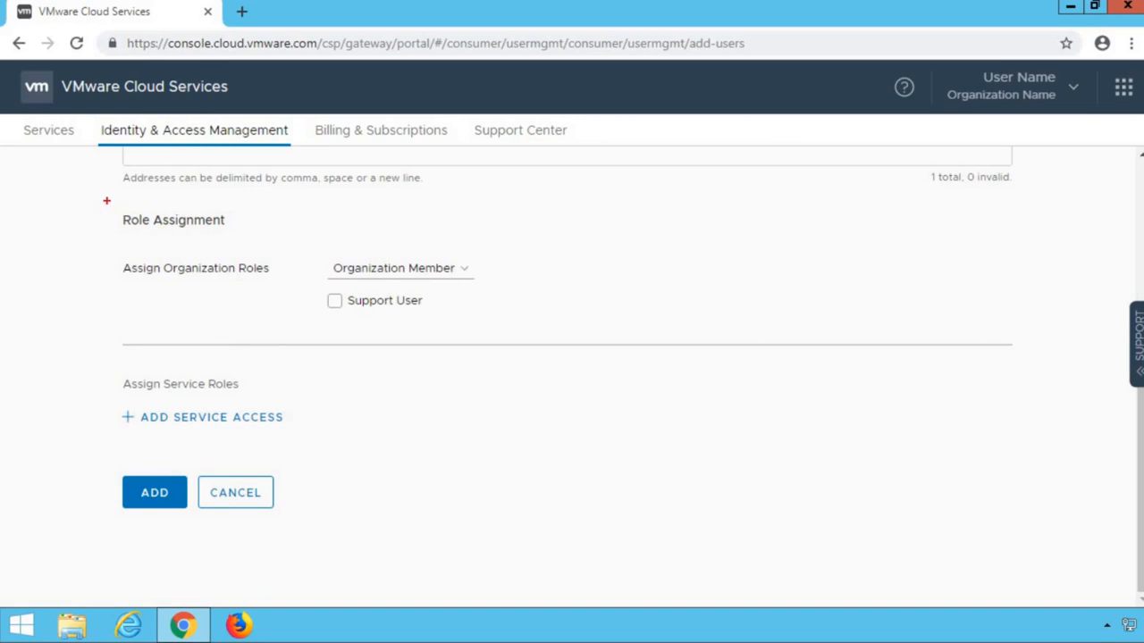
mouse_move(110, 199)
mouse_down()
mouse_move(221, 255)
mouse_move(441, 323)
mouse_move(519, 325)
mouse_up()
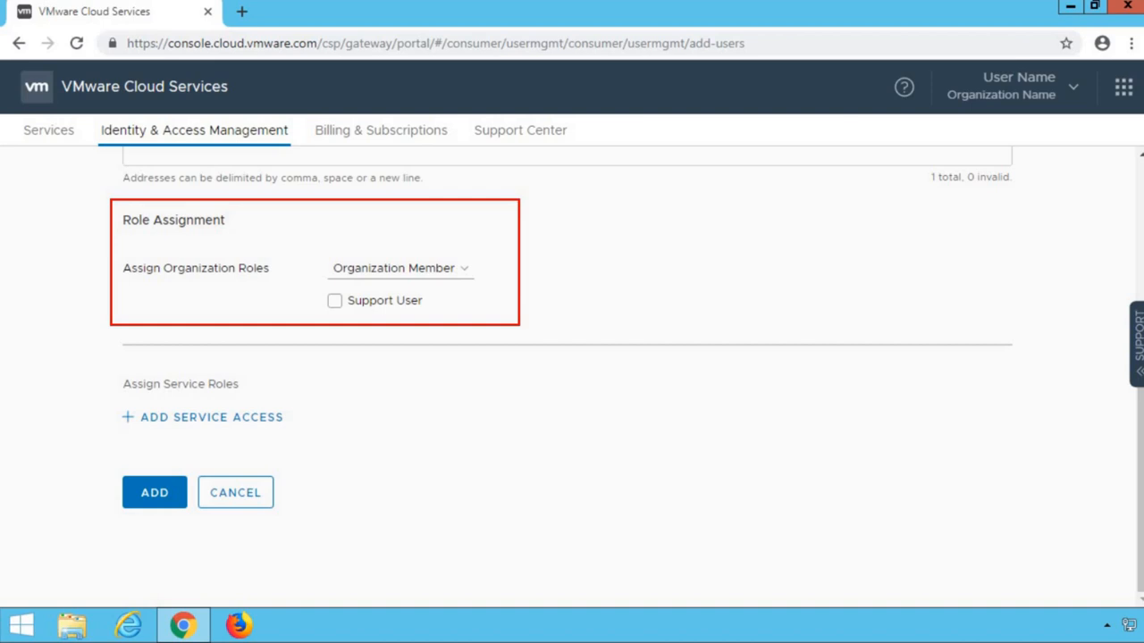
key(e)
drag(310, 240, 426, 290)
key(e)
drag(308, 246, 490, 316)
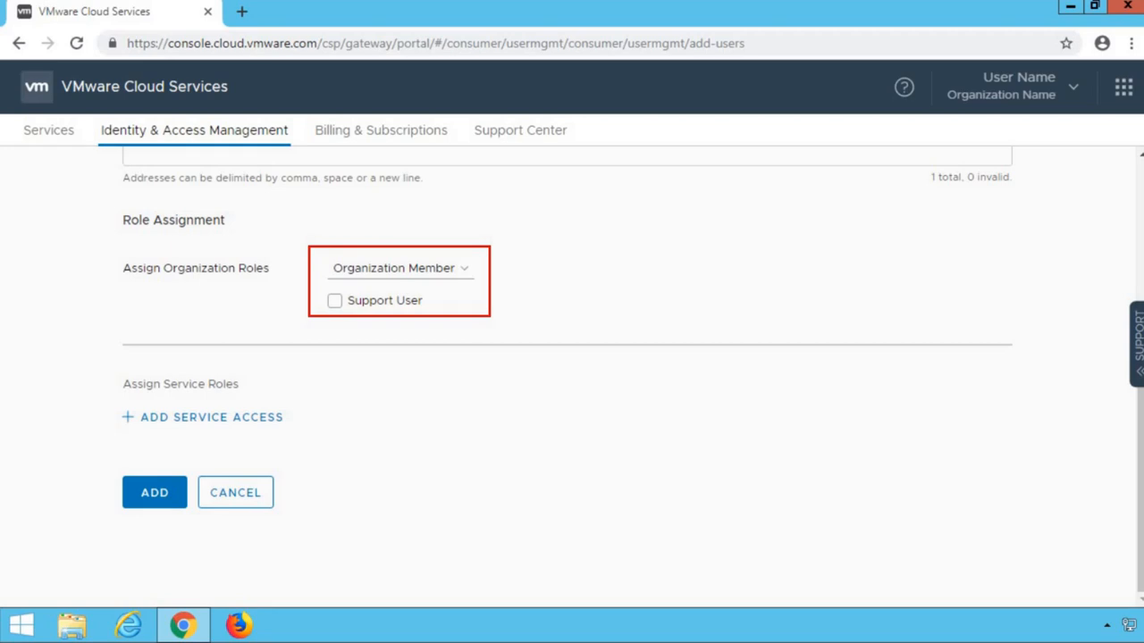
click(465, 274)
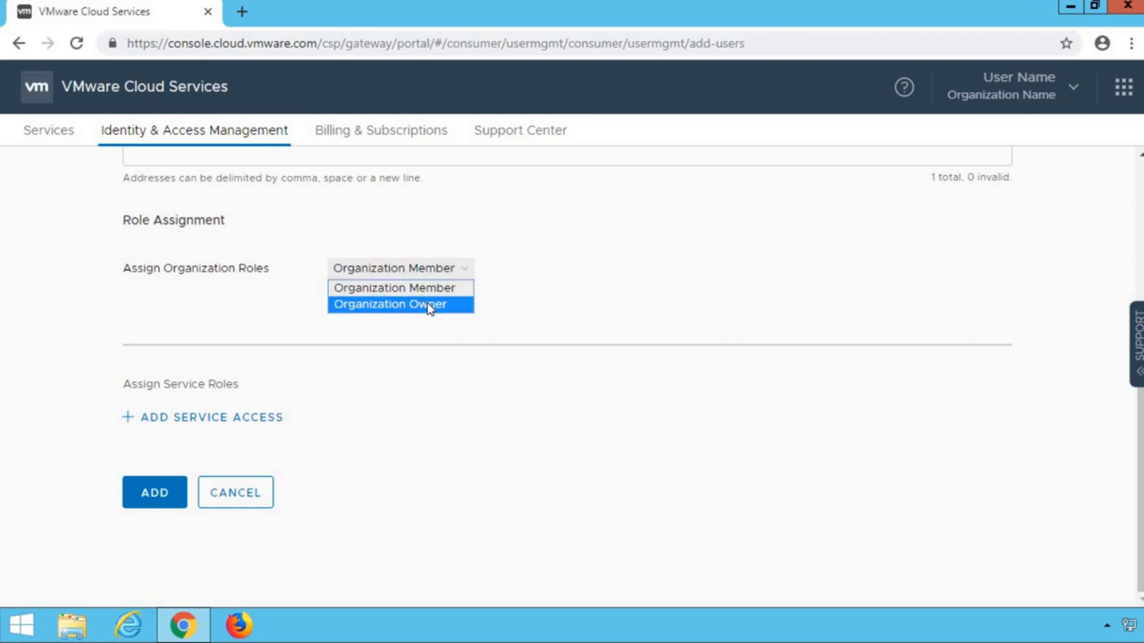
click(429, 306)
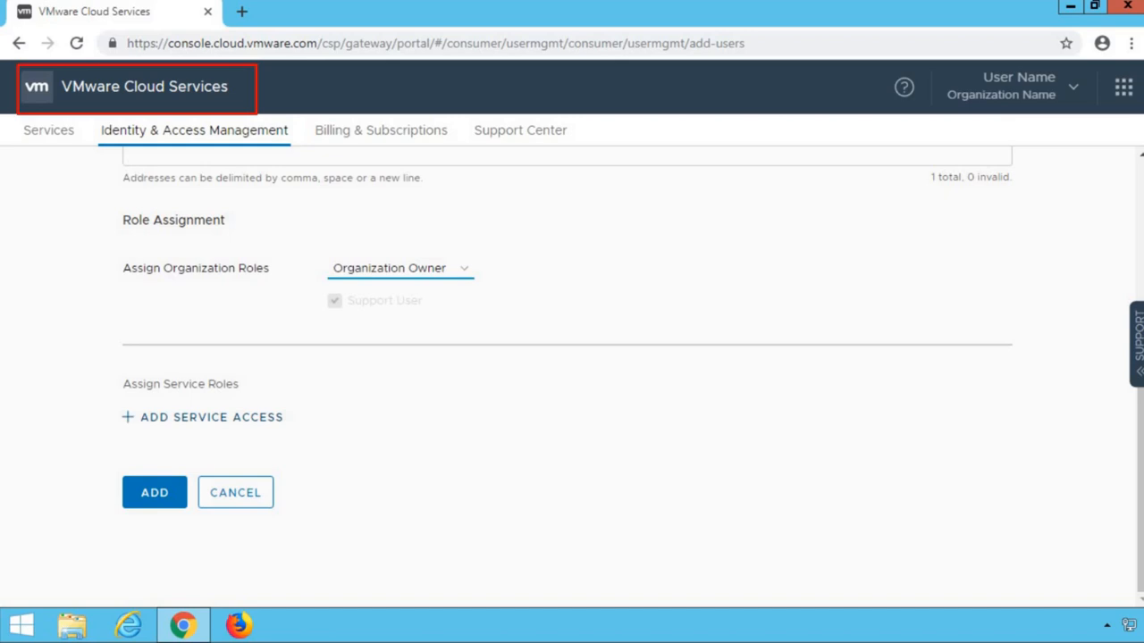
Add service access to VMware Cloud on AWS with the Administrator, NSX Cloud Admin and NSX Cloud Auditor roles
click(207, 417)
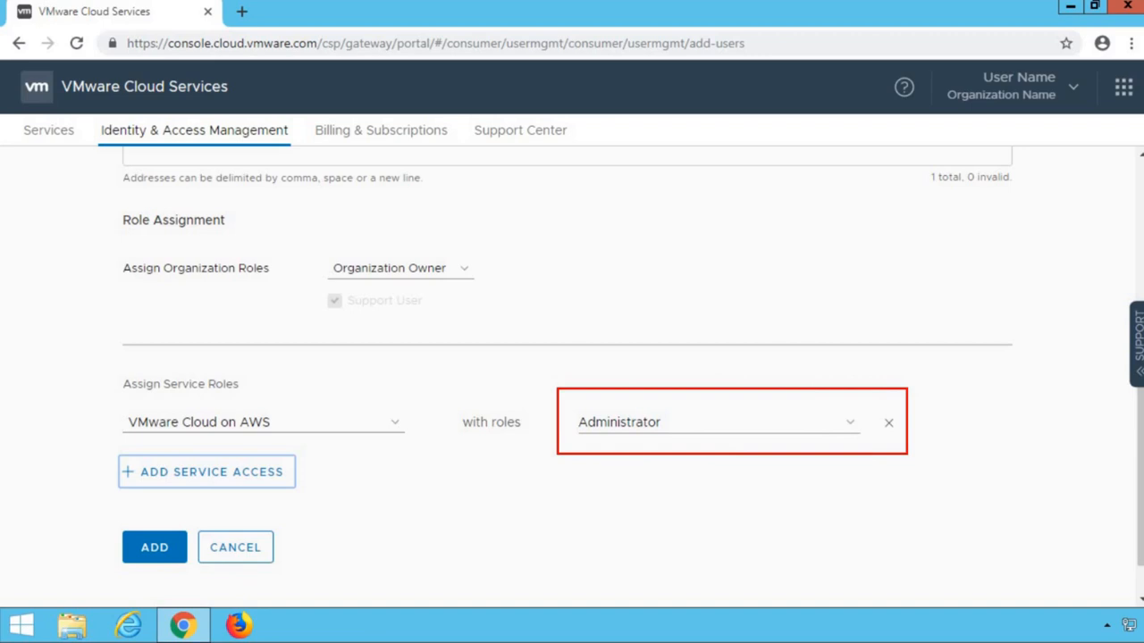
key(e)
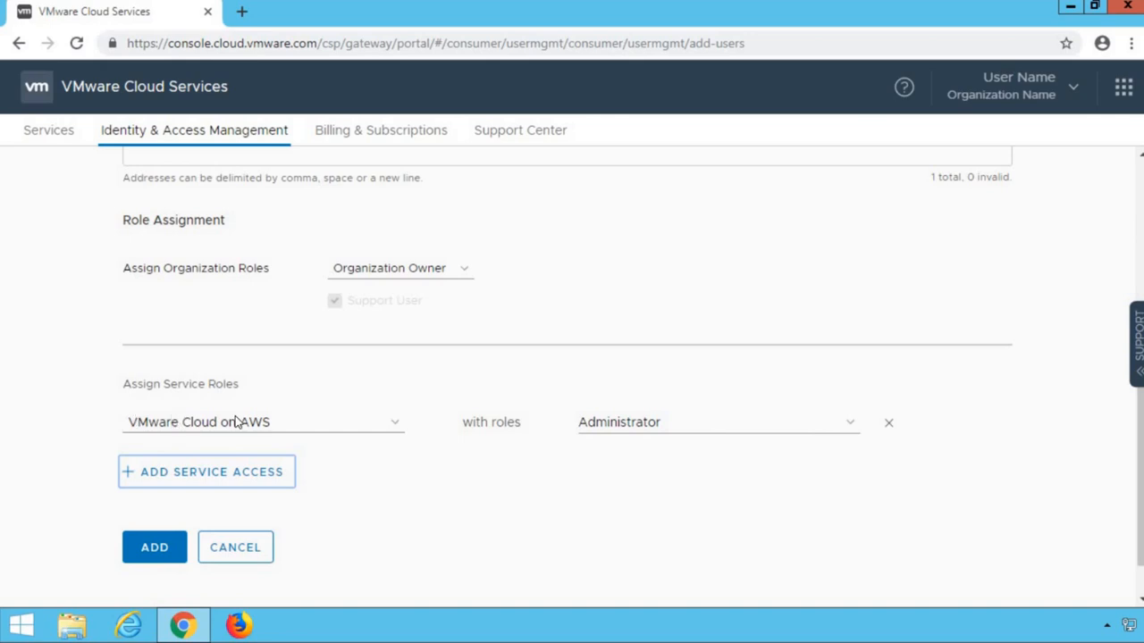
click(851, 424)
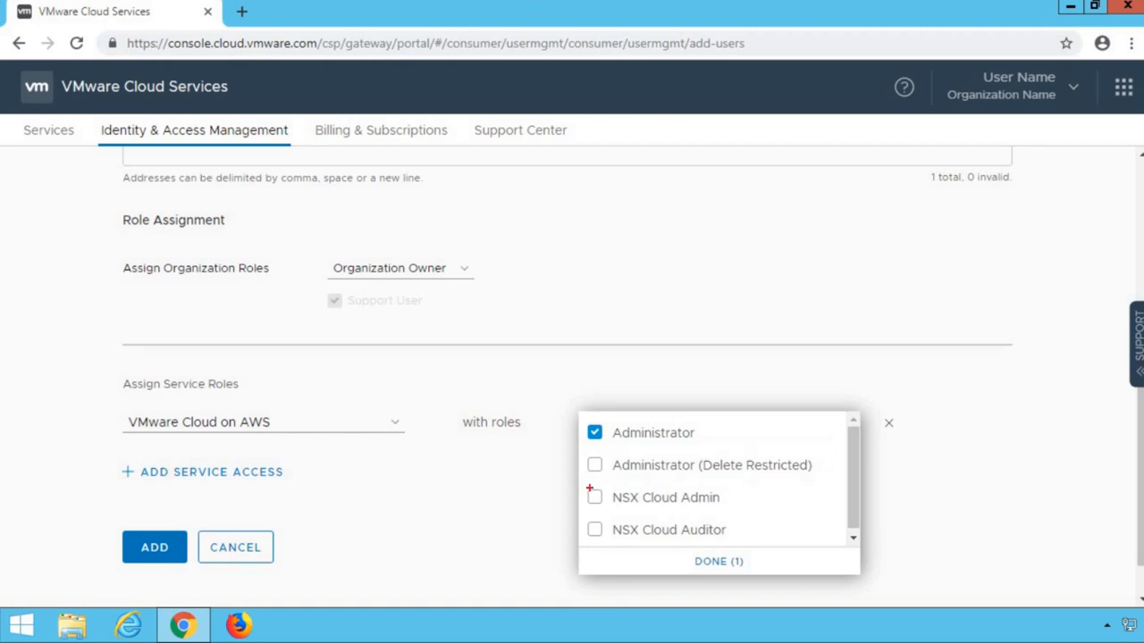
drag(581, 481, 779, 545)
click(596, 500)
click(595, 531)
click(715, 563)
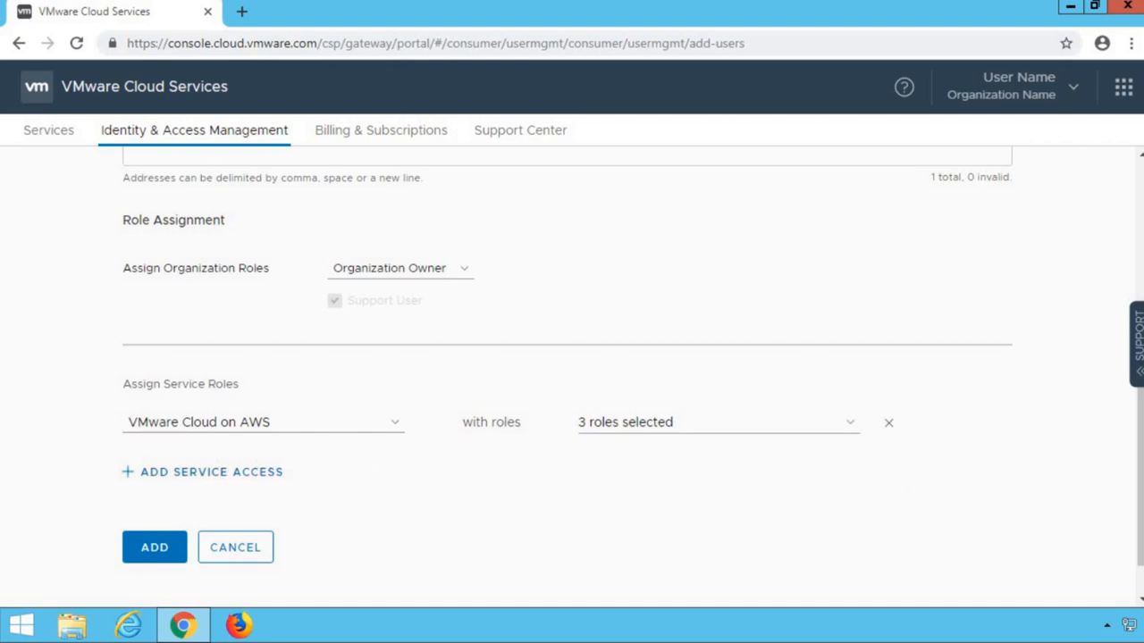
Add service access for VMware HCX, VMware Log Intelligence and VMware Network Insight with their default administrator roles, and submit the new user
mouse_move(113, 398)
mouse_down()
mouse_move(570, 448)
mouse_move(914, 448)
mouse_up()
key(e)
key(Escape)
click(259, 474)
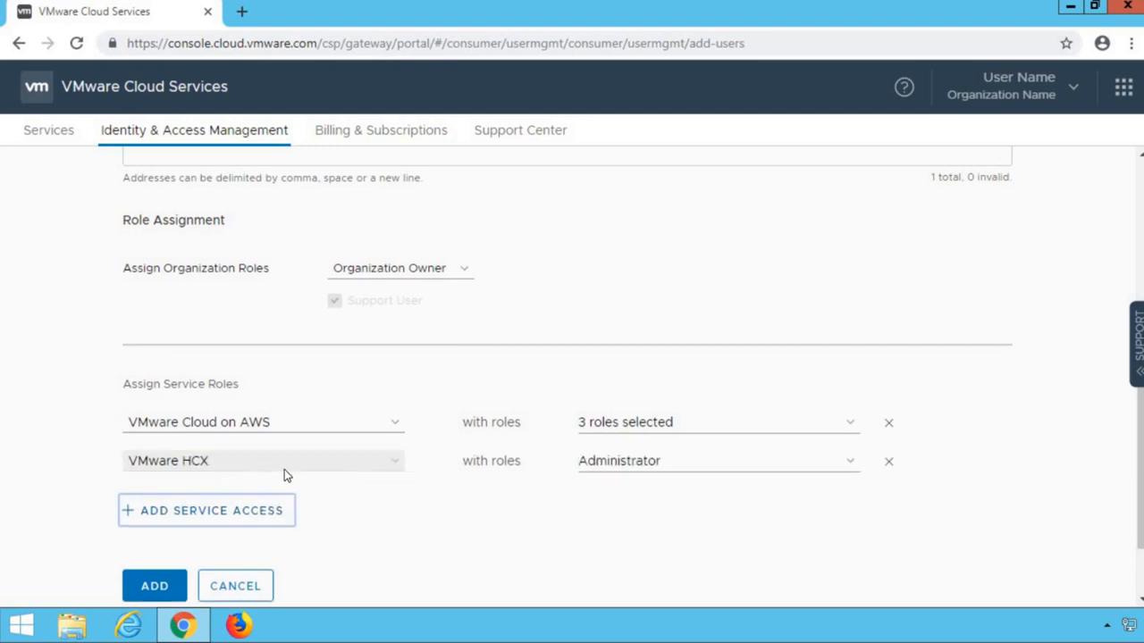
key(ctrl+2)
mouse_move(109, 438)
mouse_down()
mouse_move(555, 487)
mouse_move(953, 486)
mouse_up()
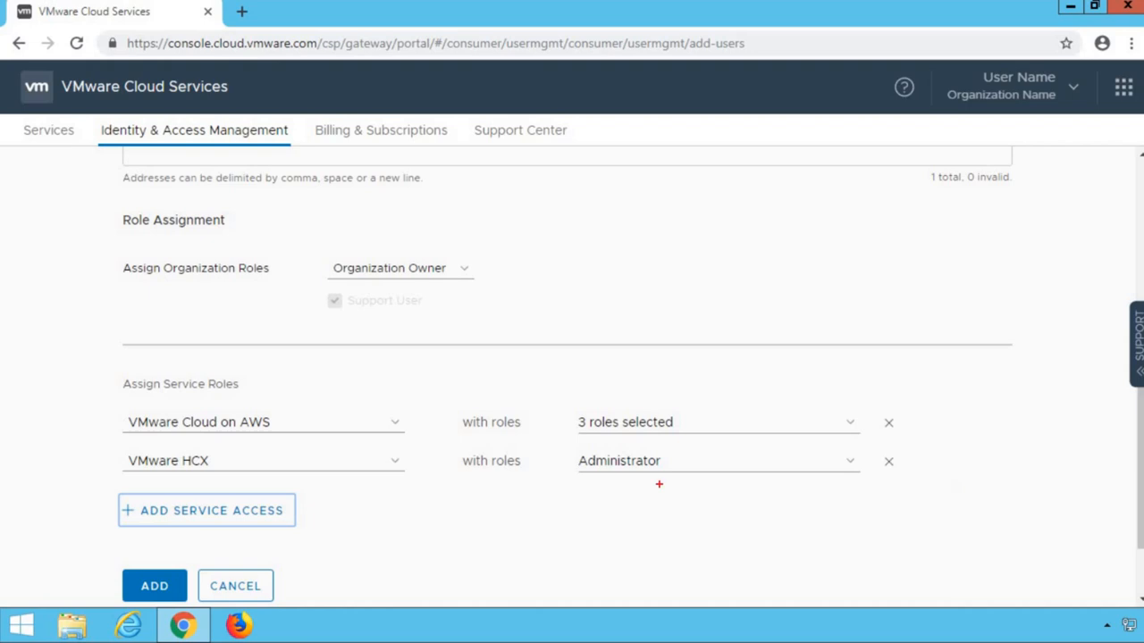
click(257, 511)
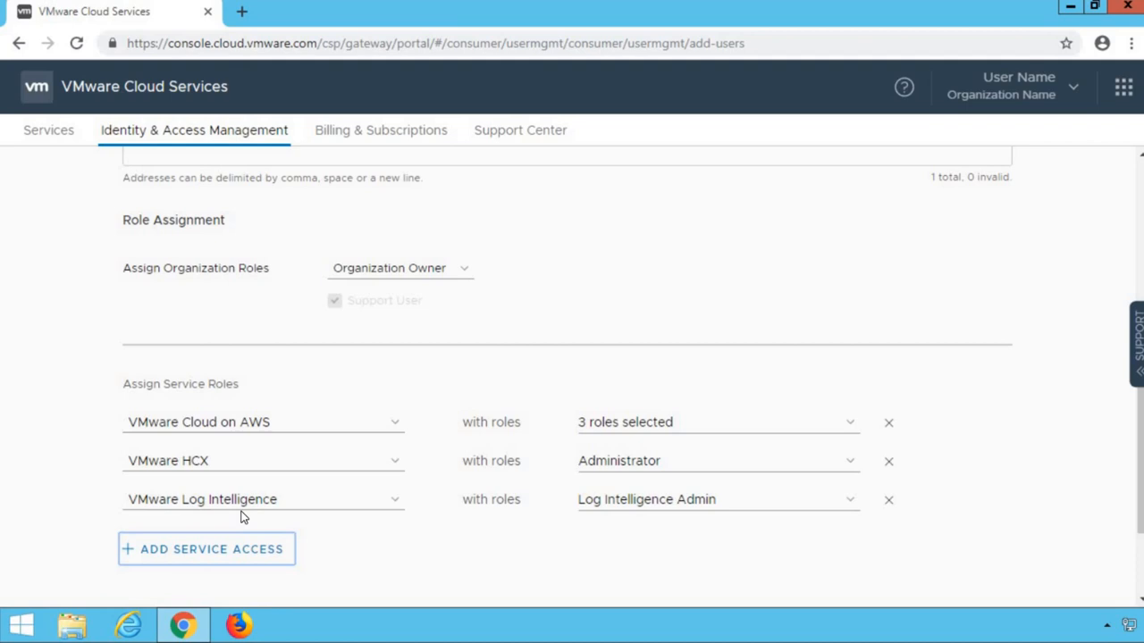
click(196, 551)
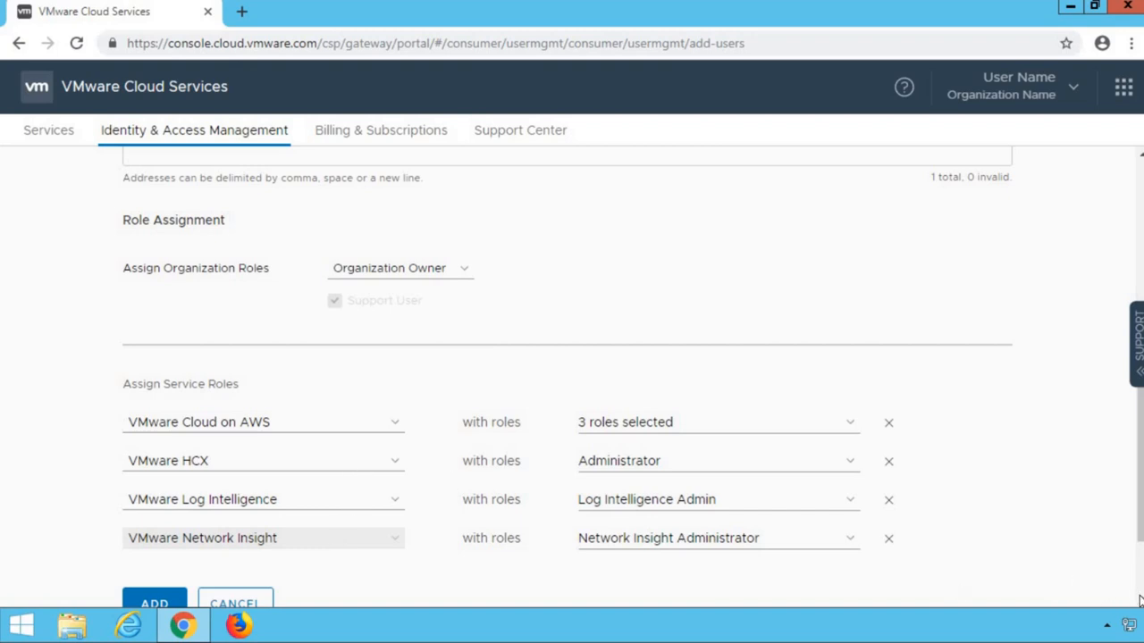
scroll(384, 503, down, 2)
click(179, 499)
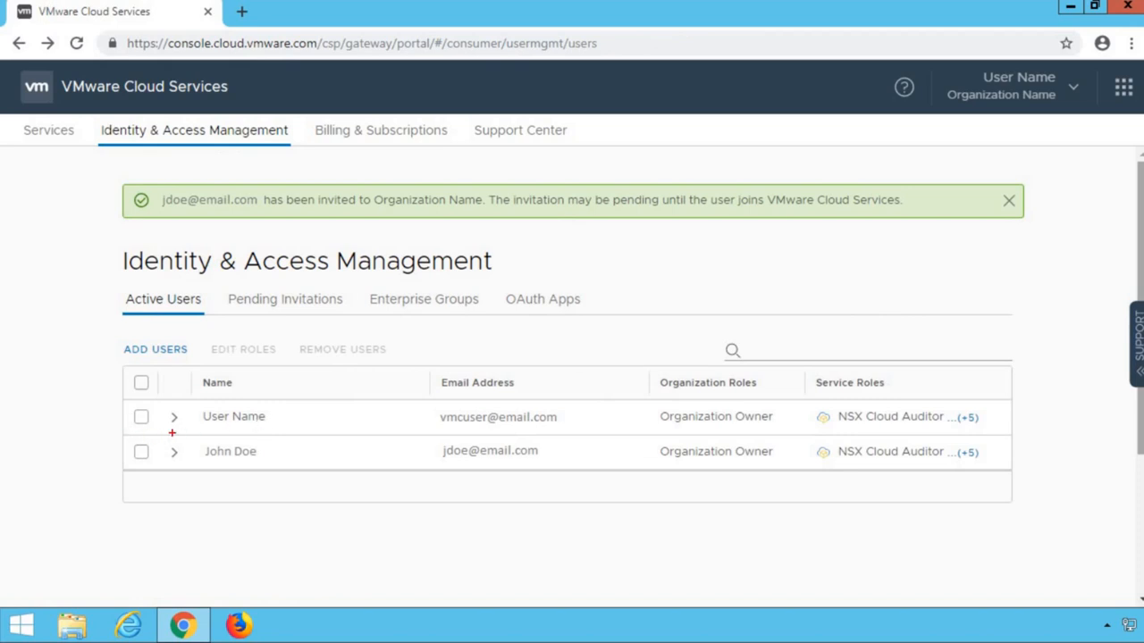
drag(194, 436, 313, 465)
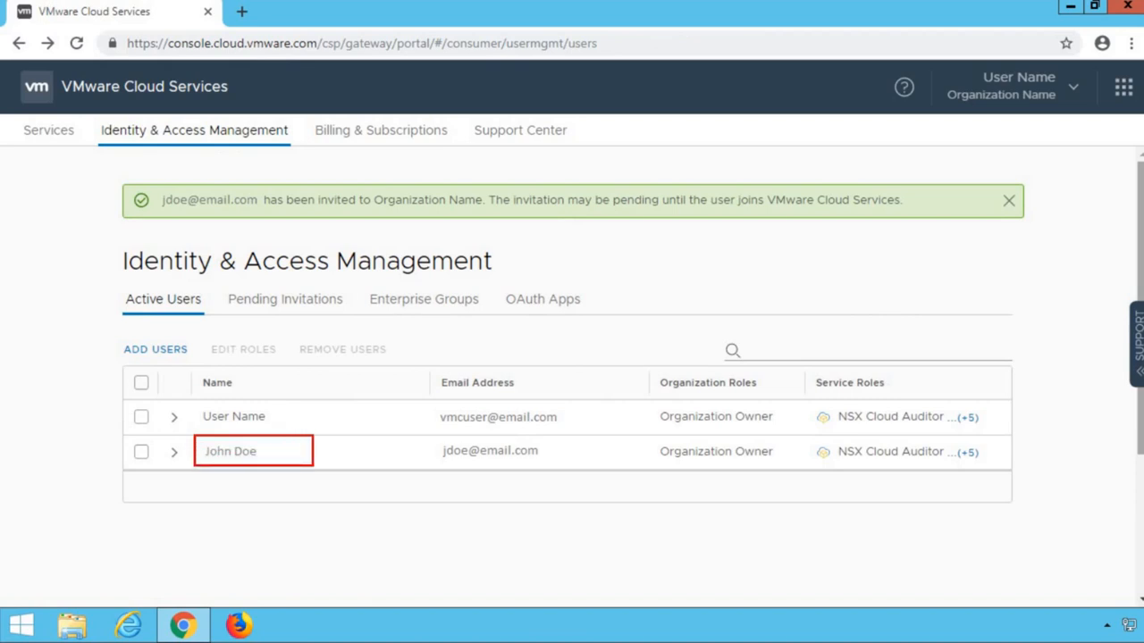
drag(430, 435, 556, 466)
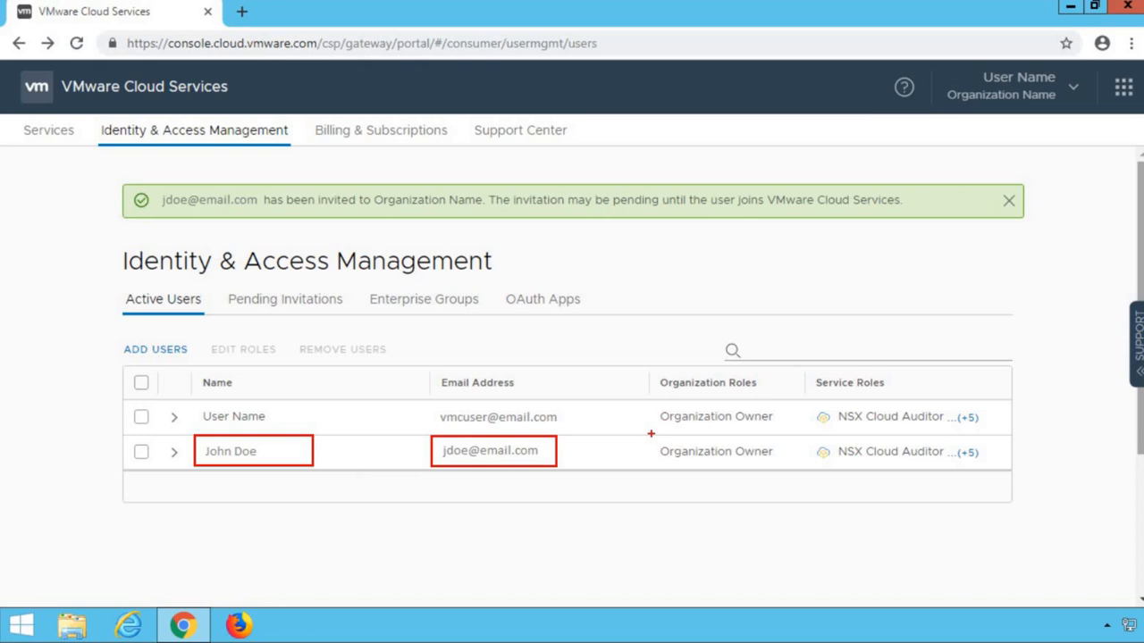
drag(651, 434, 787, 466)
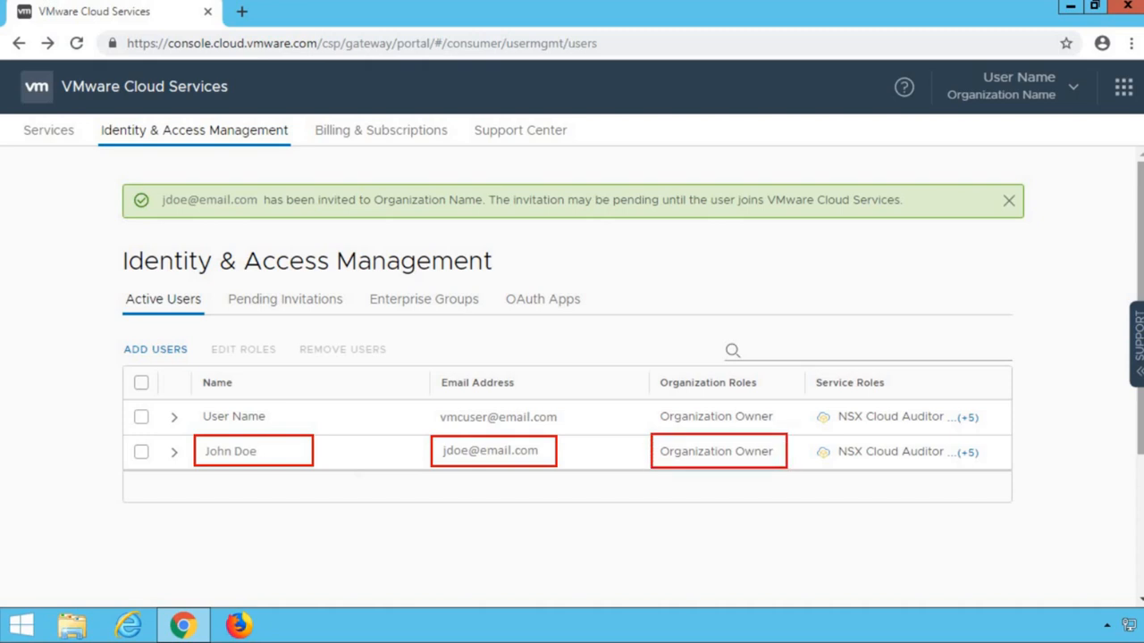
drag(810, 434, 990, 470)
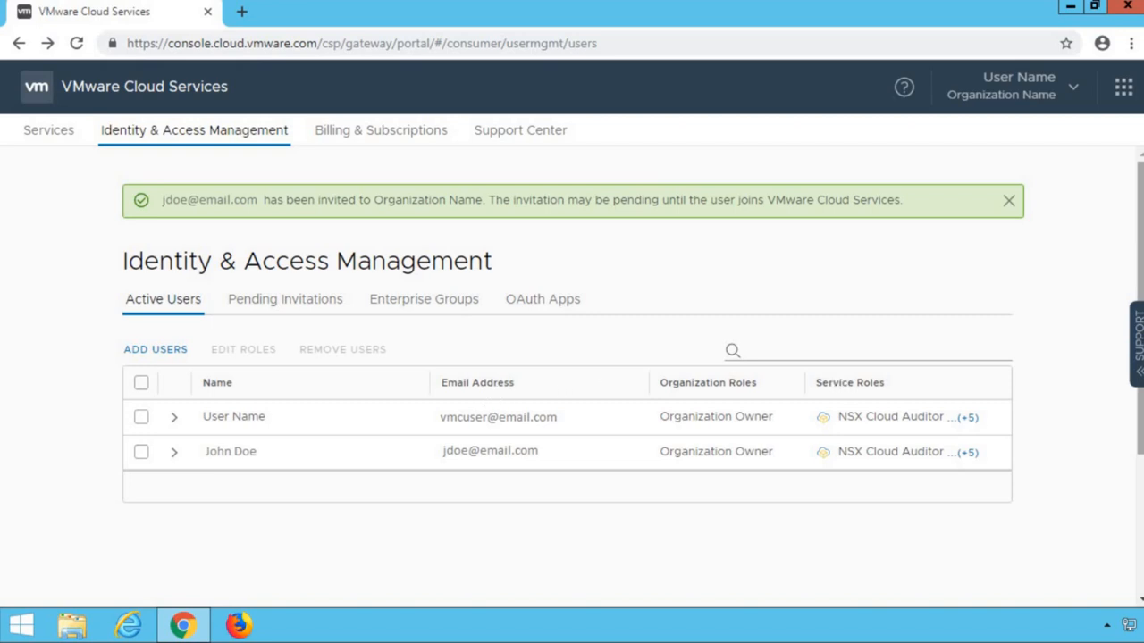
drag(428, 401, 595, 436)
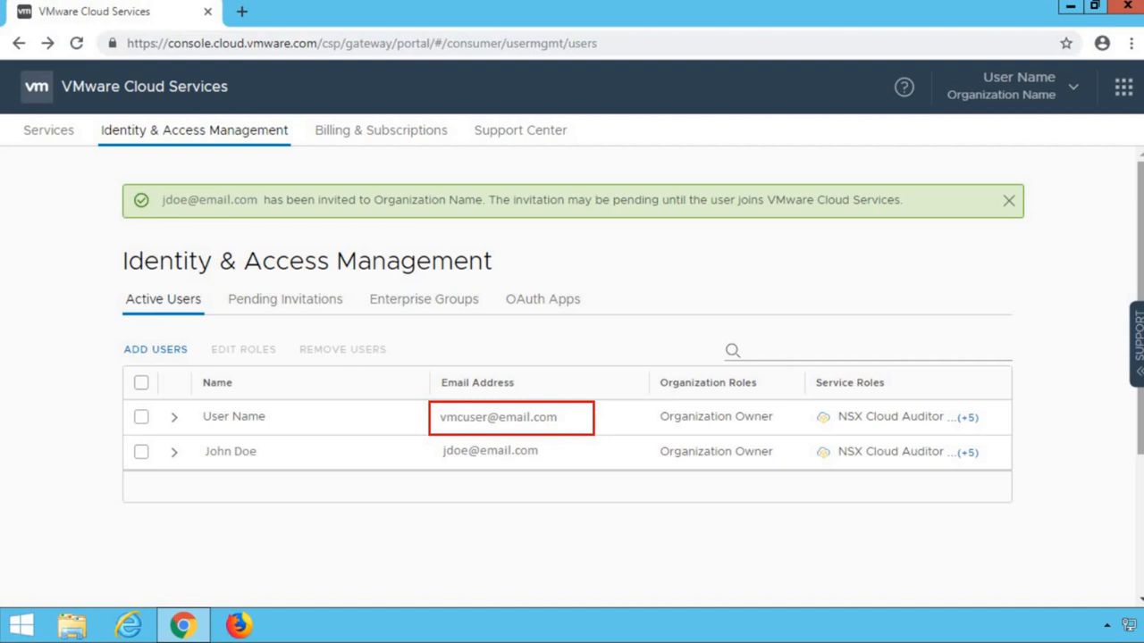
key(e)
drag(424, 435, 617, 470)
key(e)
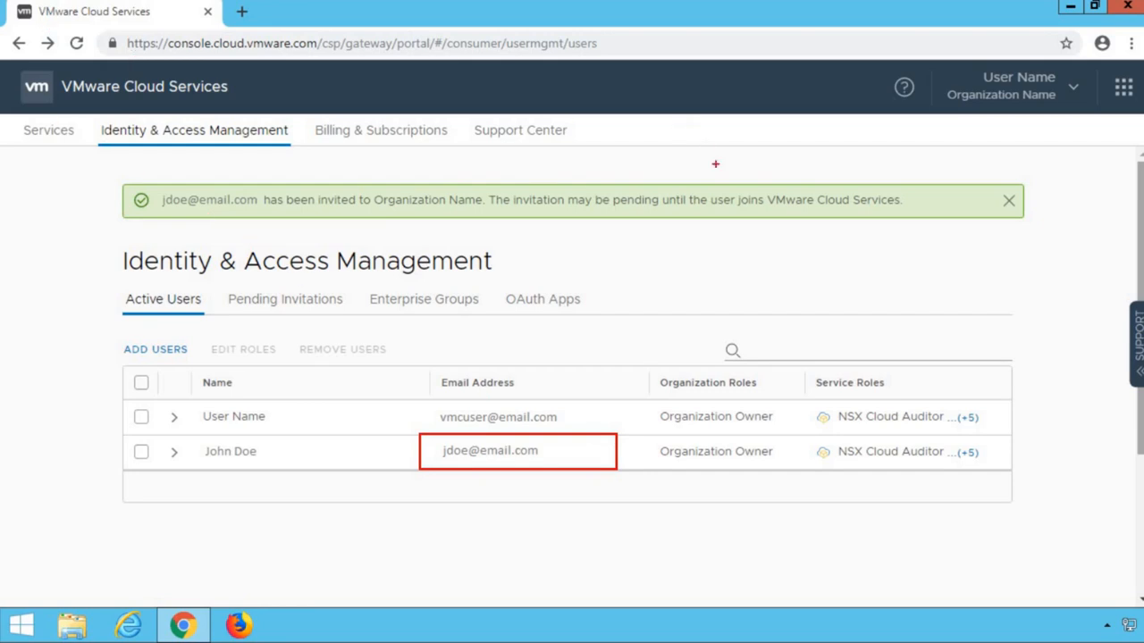
Sign out of the current account and sign in using another account with the new user's email address
click(1074, 86)
click(1002, 573)
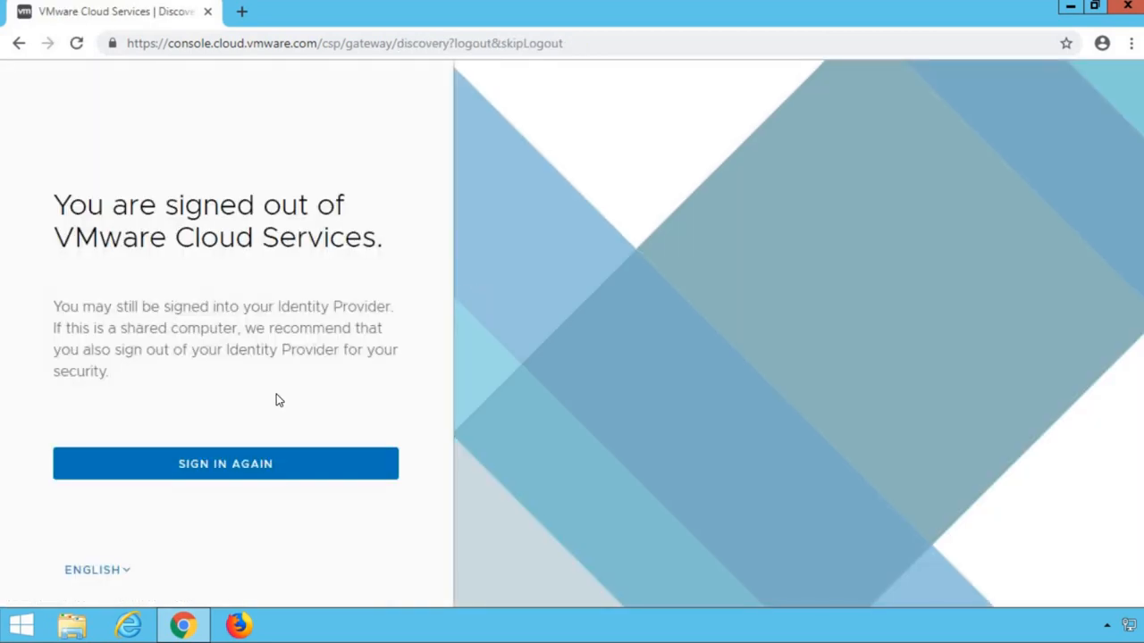
click(256, 462)
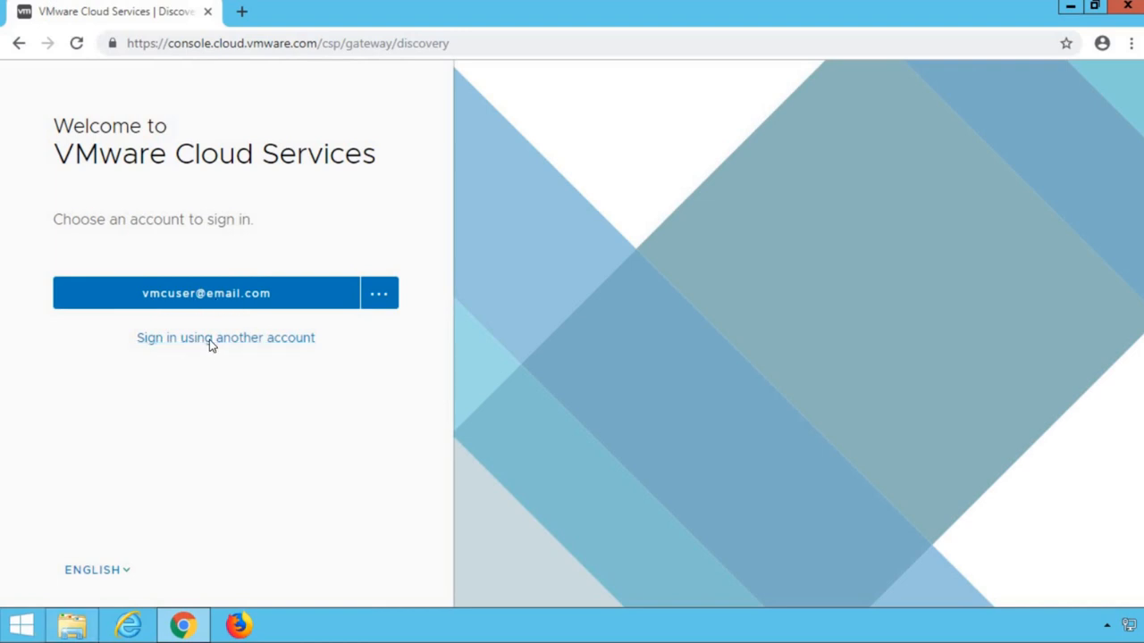
click(209, 340)
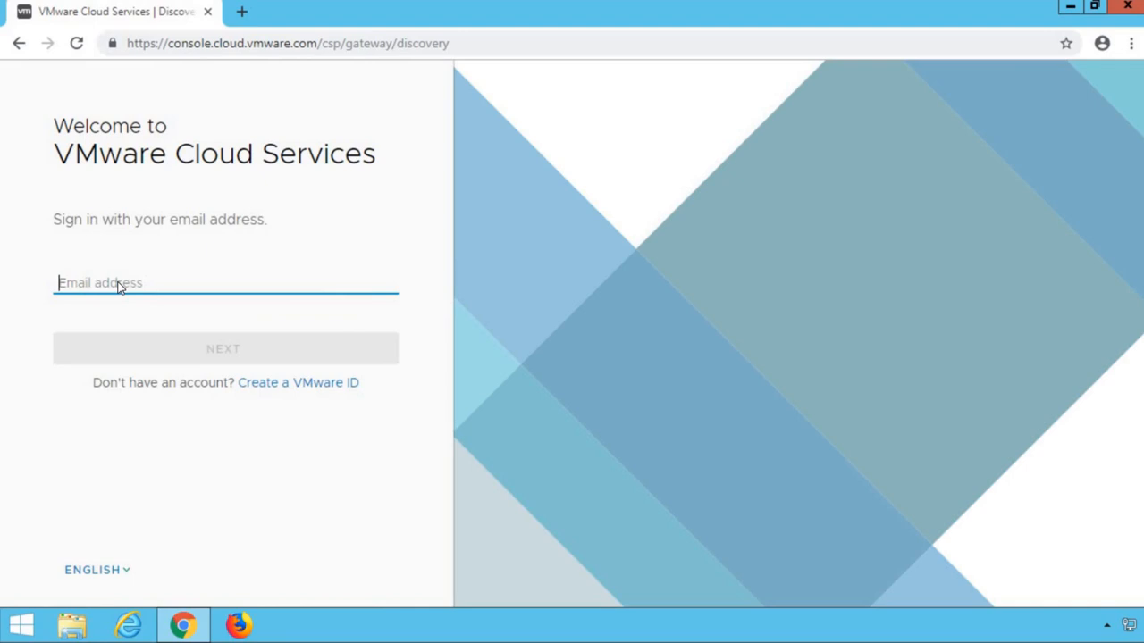
text(jdoe@email.com)
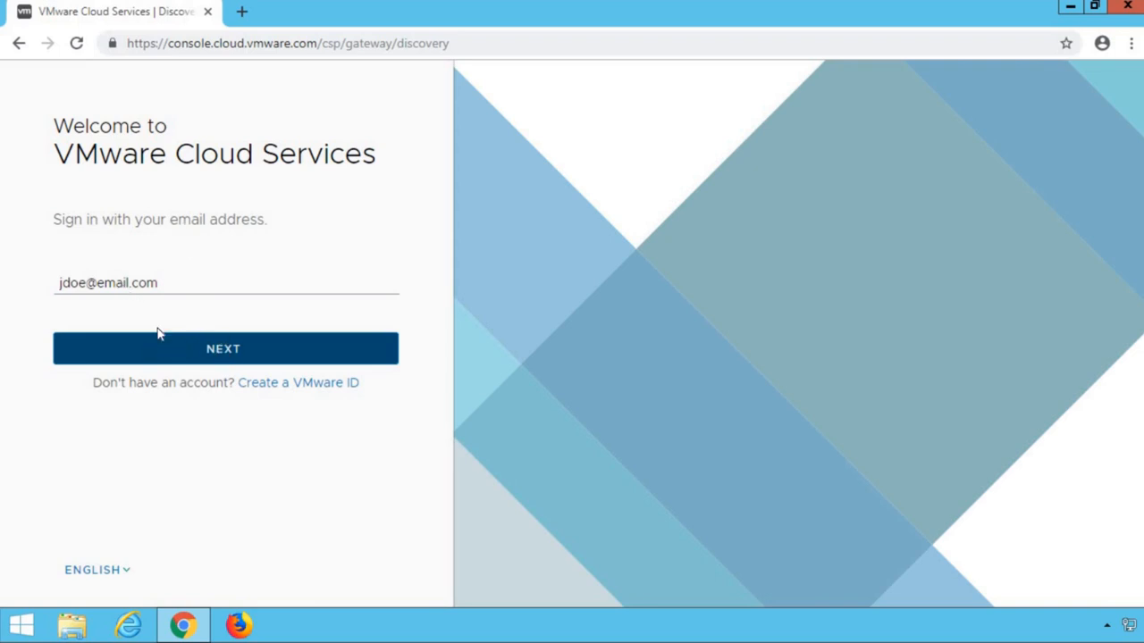
click(224, 350)
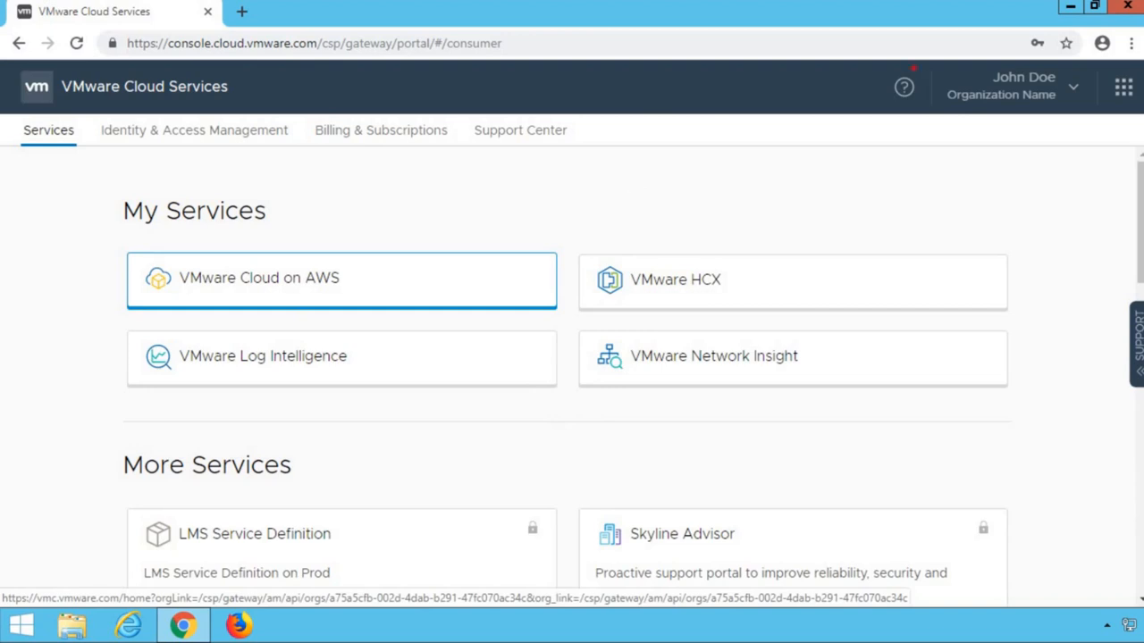
Open the VMware Cloud on AWS service from the new user's My Services list
drag(927, 59, 1096, 108)
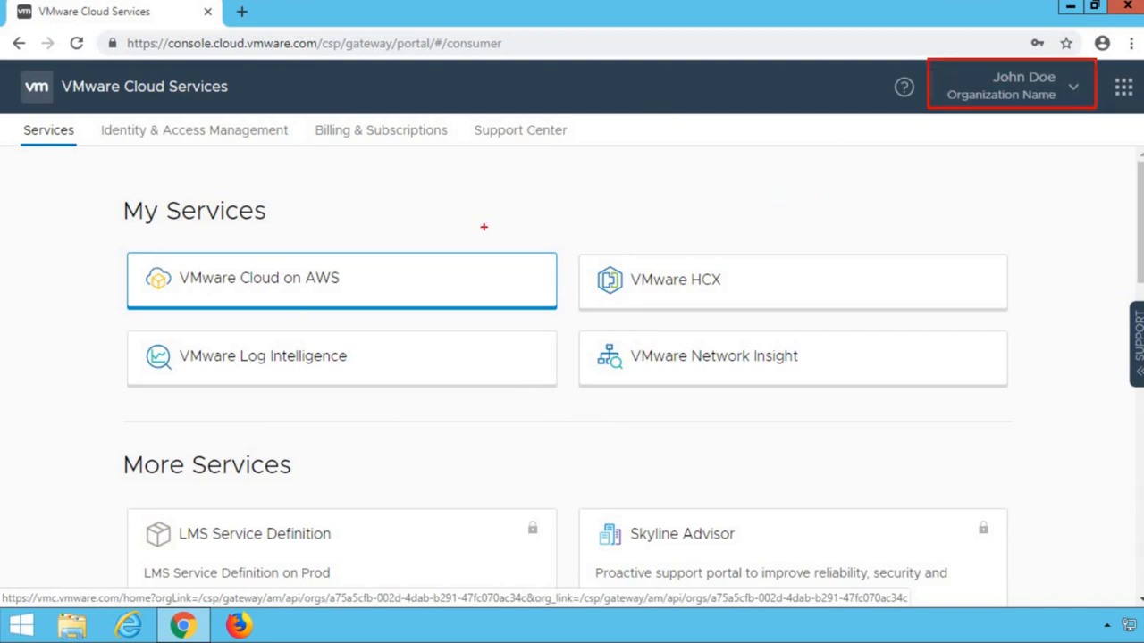
key(e)
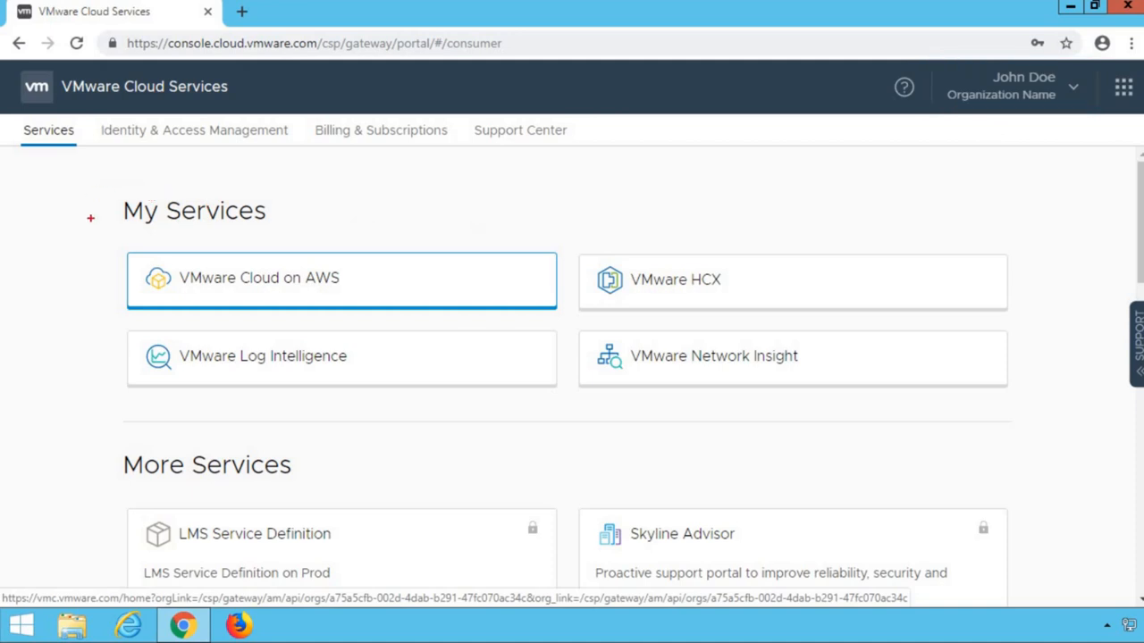
mouse_move(102, 231)
mouse_down()
mouse_move(243, 280)
mouse_move(876, 396)
mouse_move(1066, 411)
mouse_up()
click(271, 283)
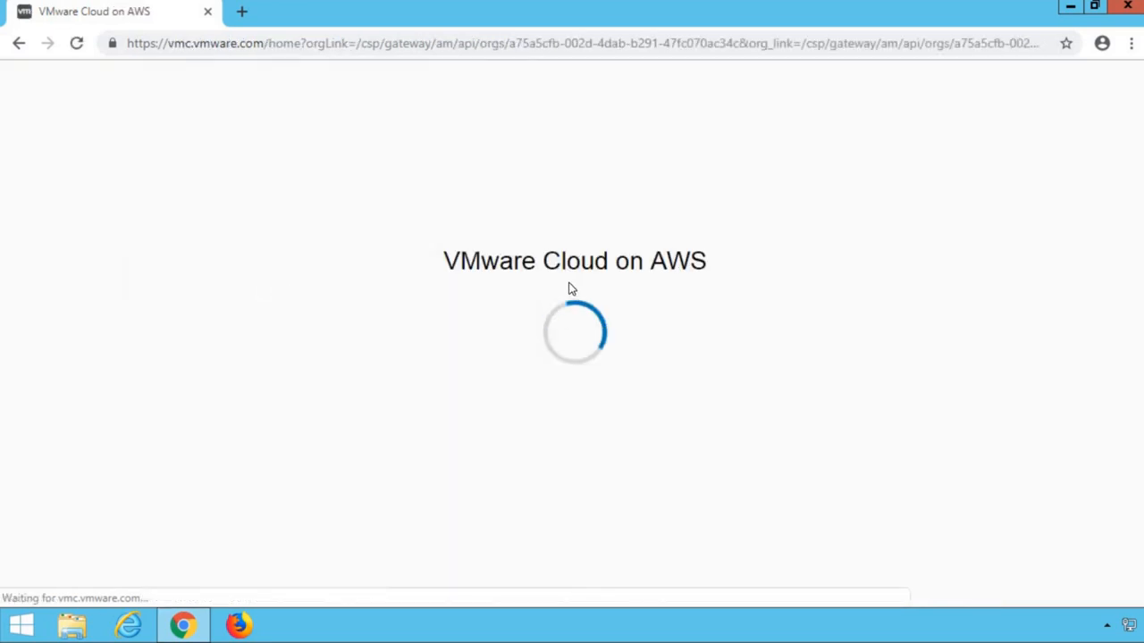